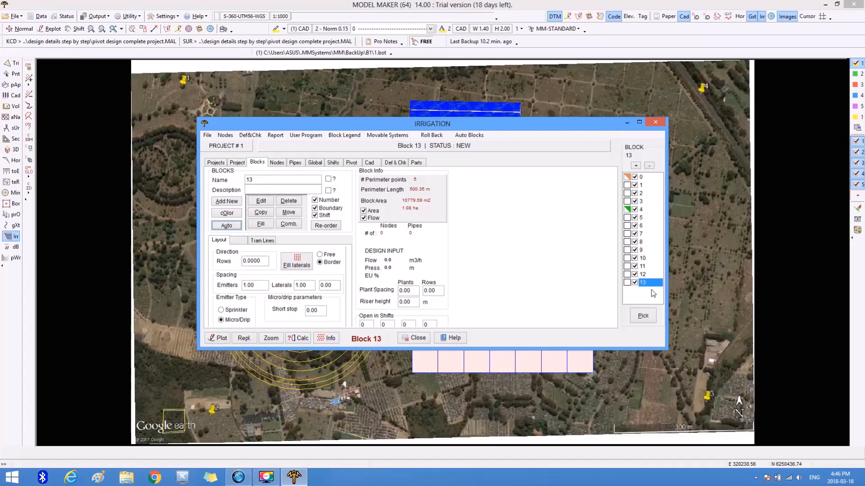
Look through the details of blocks 7 to 13 one after another.
{"action": "left_click", "coordinate": [631, 234]}
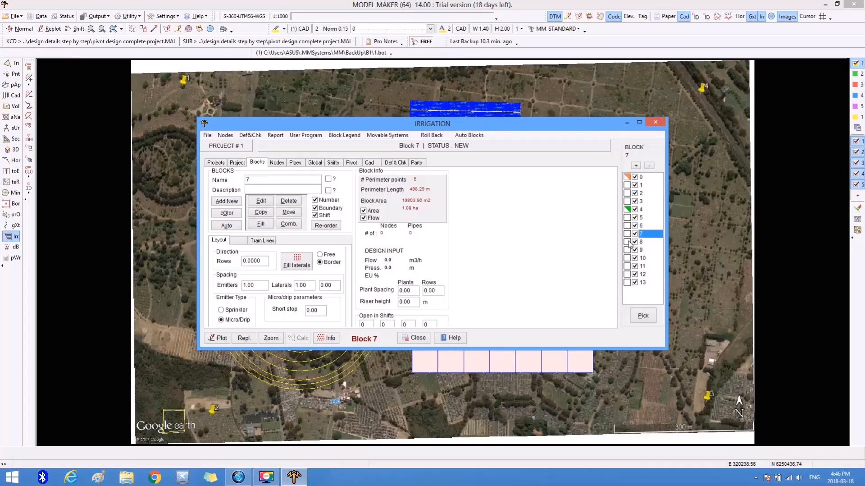
{"action": "left_click", "coordinate": [631, 243]}
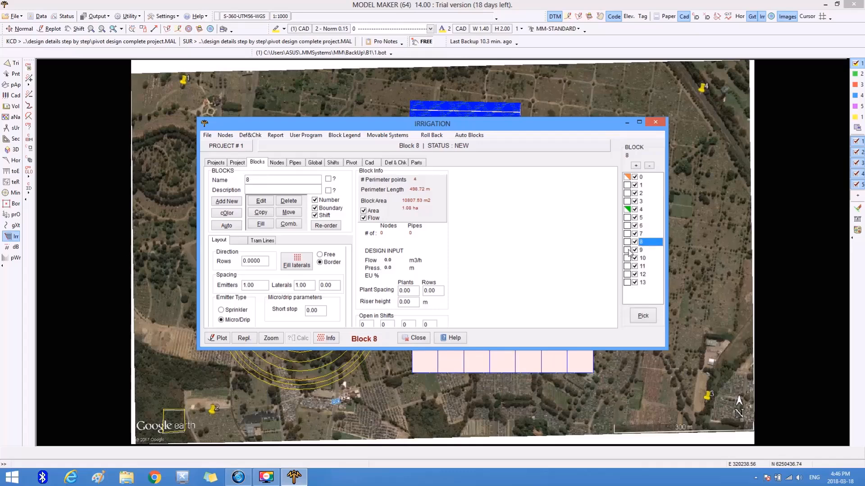
{"action": "left_click", "coordinate": [630, 252]}
{"action": "left_click", "coordinate": [630, 259]}
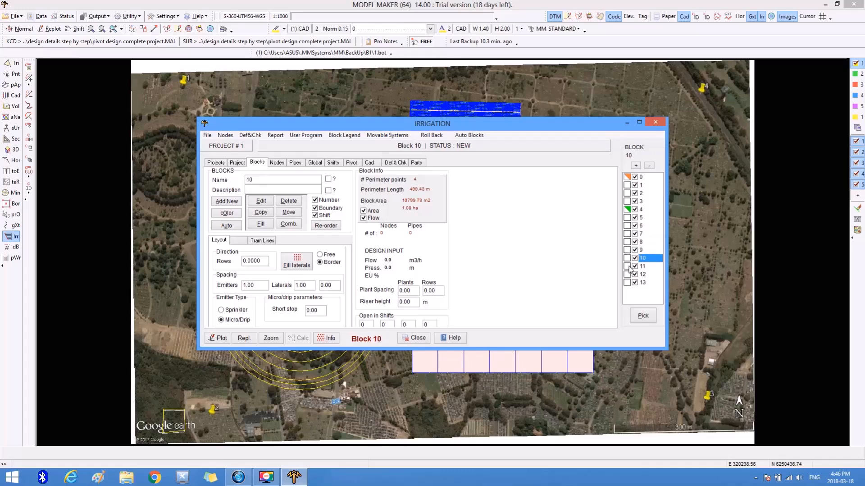
{"action": "left_click", "coordinate": [630, 266]}
{"action": "left_click", "coordinate": [629, 274]}
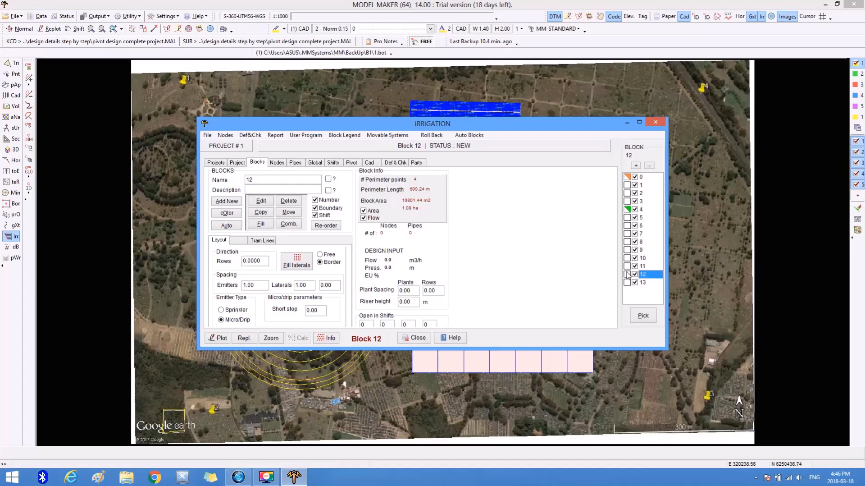
{"action": "left_click", "coordinate": [629, 283]}
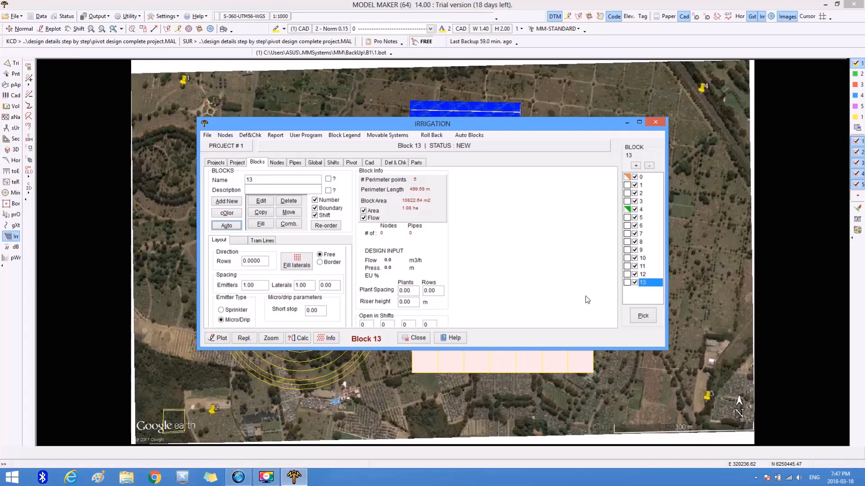
Set block 7's plant spacing to 1 for the plants and 1 for the rows.
{"action": "left_click", "coordinate": [629, 235]}
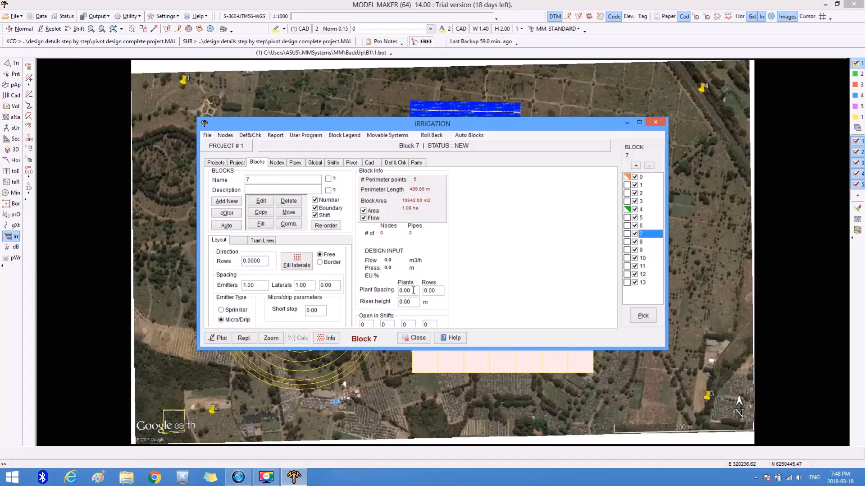
{"action": "left_click_drag", "start_coordinate": [415, 290], "coordinate": [399, 292]}
{"action": "type", "text": "1"}
{"action": "key", "text": "Tab"}
{"action": "type", "text": "1"}
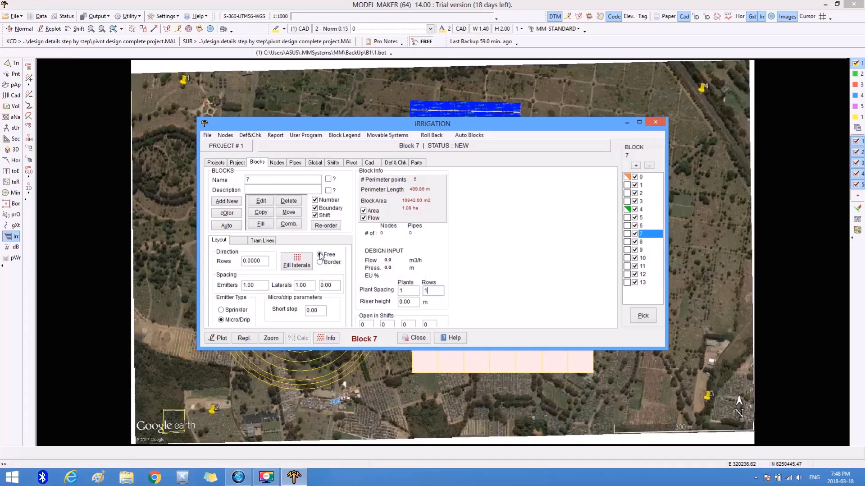
Fill block 7 with laterals using the Tiran 12010 2.0 l/h x 1.00m dripper line and FILTERBANK end fittings, and accept the layout.
{"action": "left_click", "coordinate": [297, 263]}
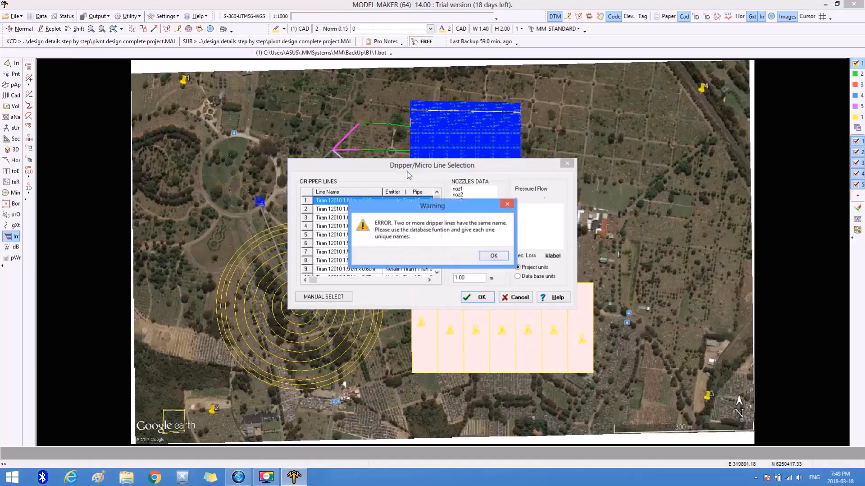
{"action": "left_click", "coordinate": [484, 255]}
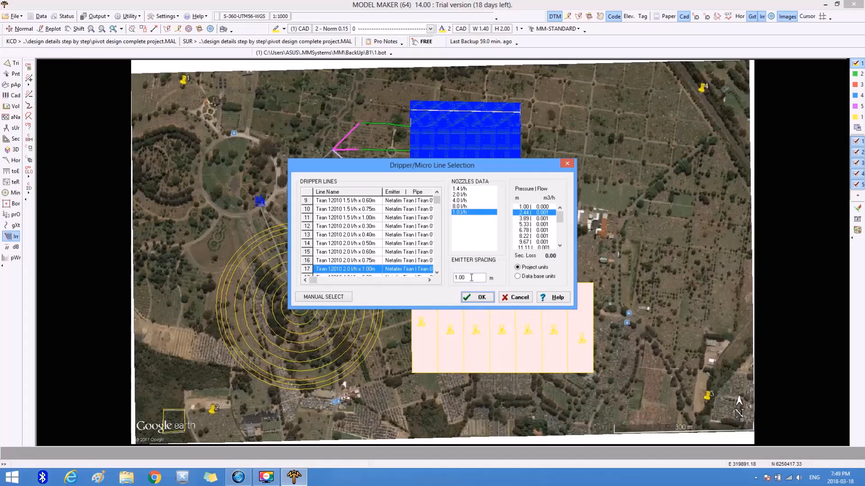
{"action": "left_click", "coordinate": [481, 298]}
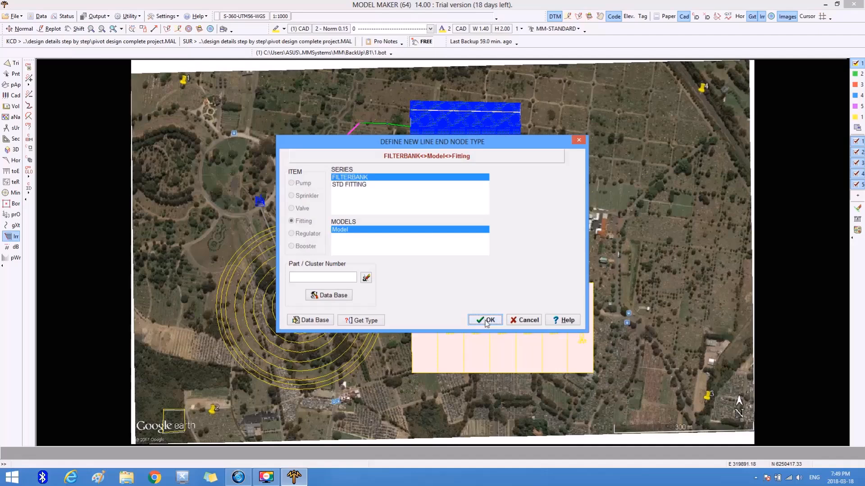
{"action": "left_click", "coordinate": [484, 318]}
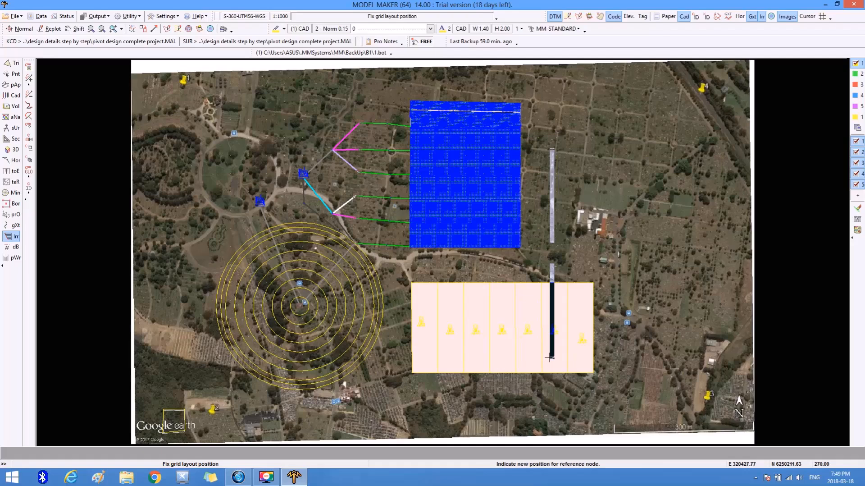
{"action": "left_click", "coordinate": [580, 354]}
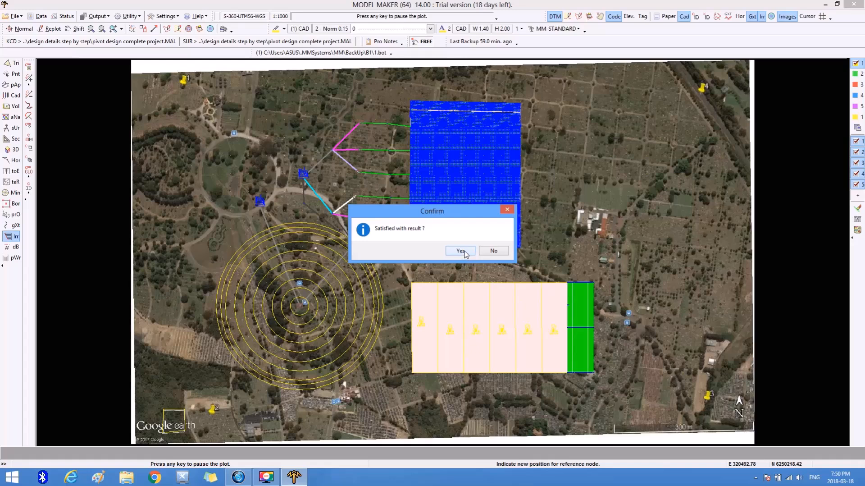
{"action": "left_click", "coordinate": [461, 250]}
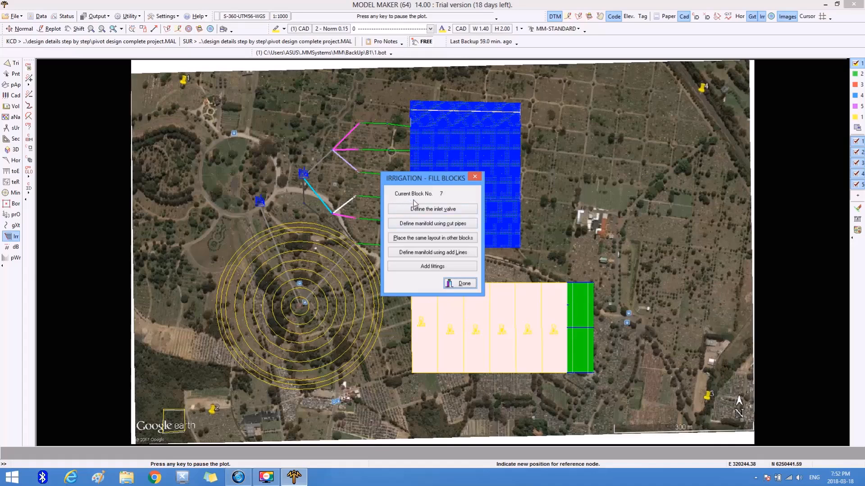
Define a STD VALVE inlet valve for block 7, placed just above the block's upper-right corner.
{"action": "left_click", "coordinate": [435, 209]}
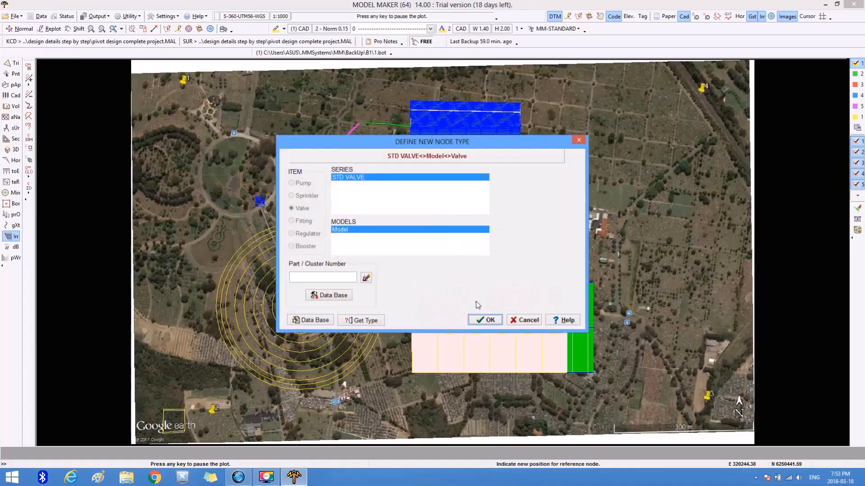
{"action": "left_click", "coordinate": [479, 320]}
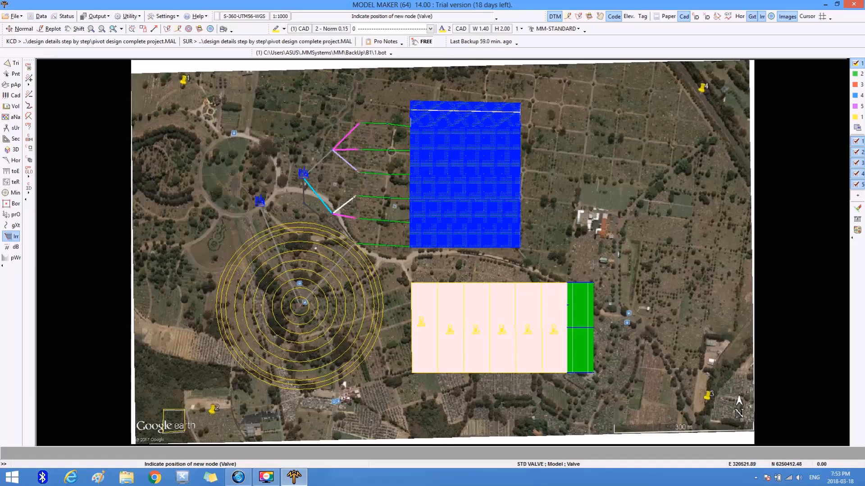
{"action": "left_click", "coordinate": [593, 263]}
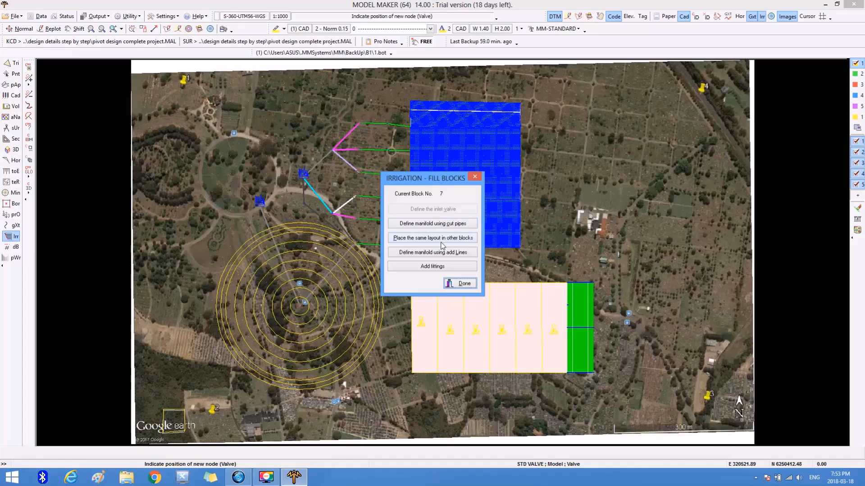
Add a FILTERBANK fitting between the inlet valve and the upper-right corner of block 7.
{"action": "left_click", "coordinate": [431, 267]}
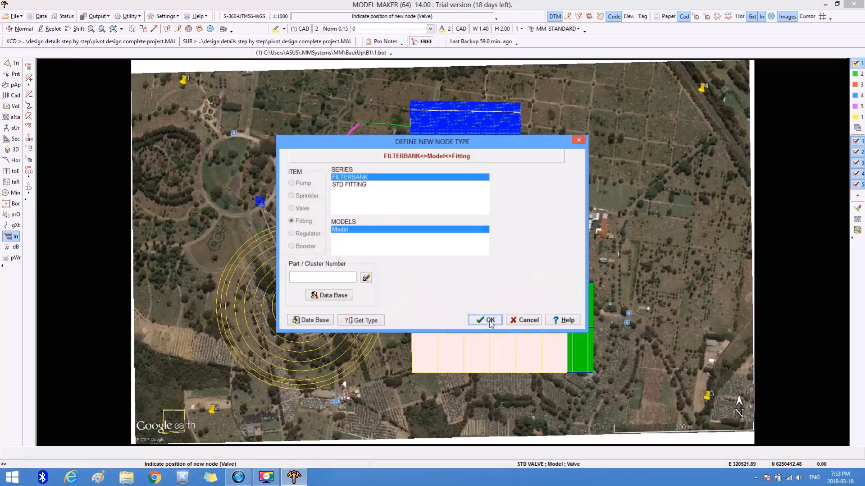
{"action": "left_click", "coordinate": [489, 320]}
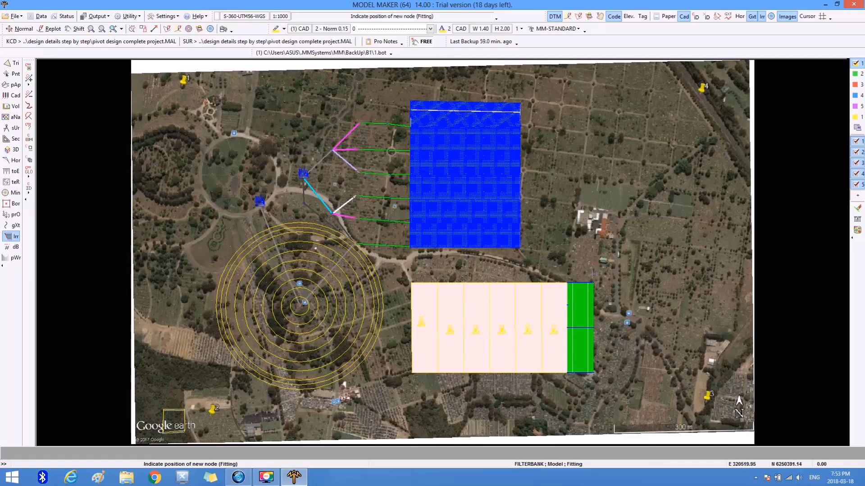
{"action": "key", "text": "Escape"}
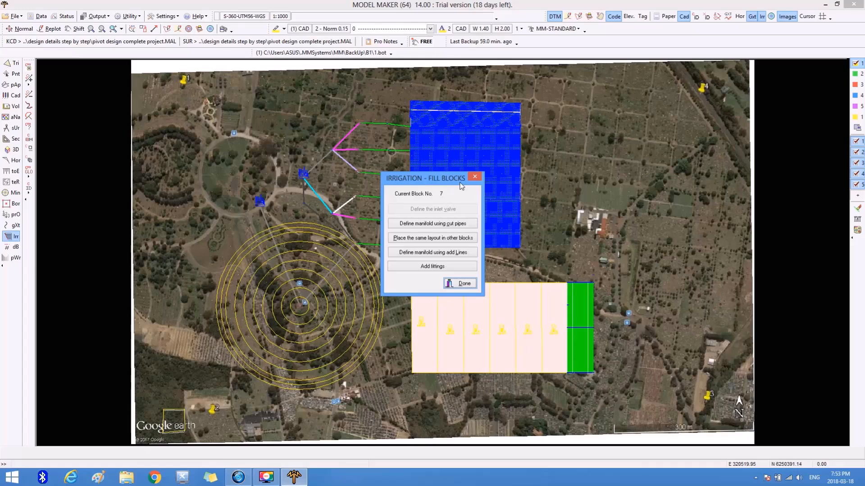
Draw block 7's manifold in FlatNet 102mm pipe from the inlet valve through the fitting, down to the block and along the upper lateral ends.
{"action": "left_click", "coordinate": [430, 254]}
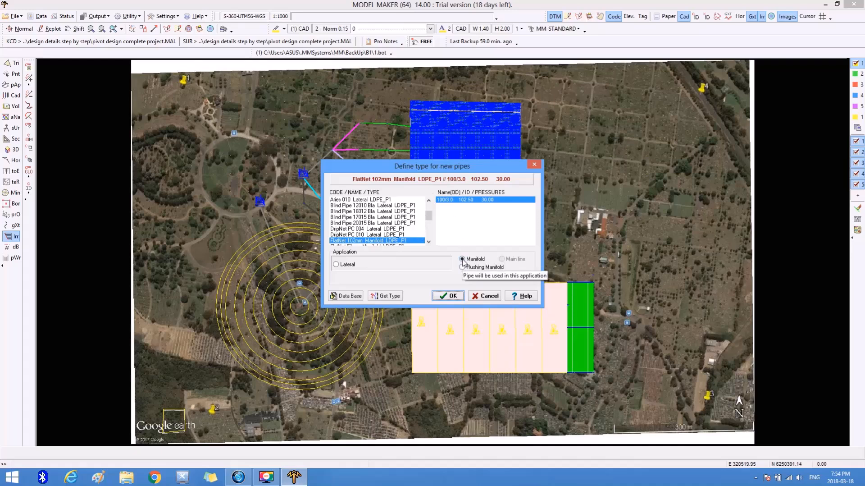
{"action": "left_click", "coordinate": [448, 296]}
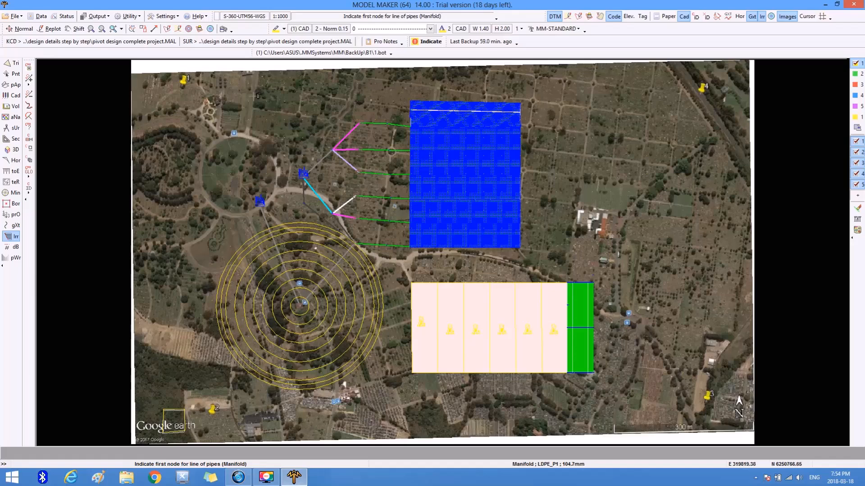
{"action": "left_click", "coordinate": [114, 28]}
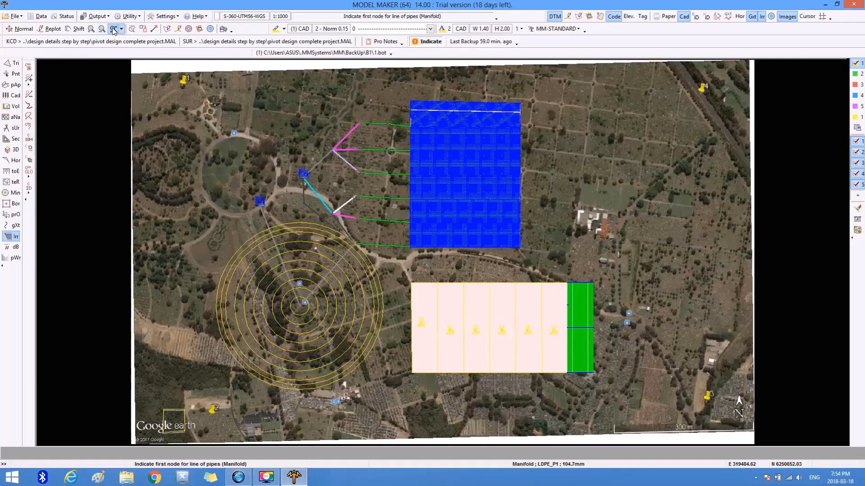
{"action": "left_click", "coordinate": [553, 242]}
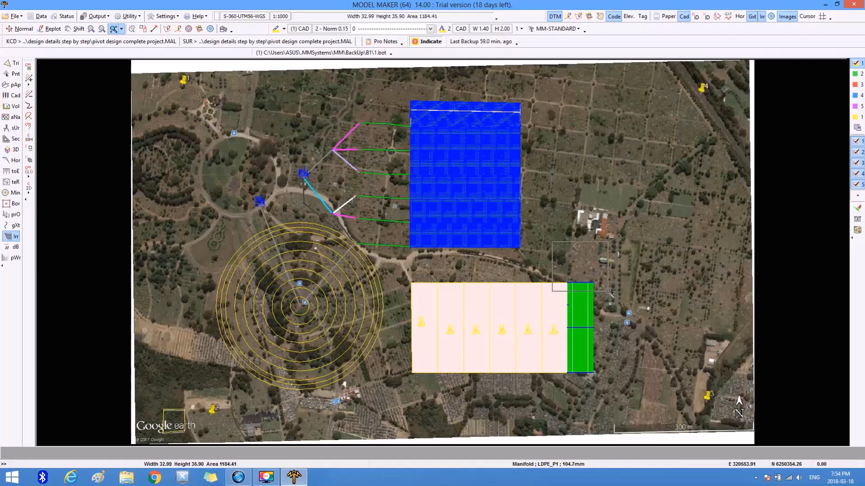
{"action": "left_click", "coordinate": [608, 290]}
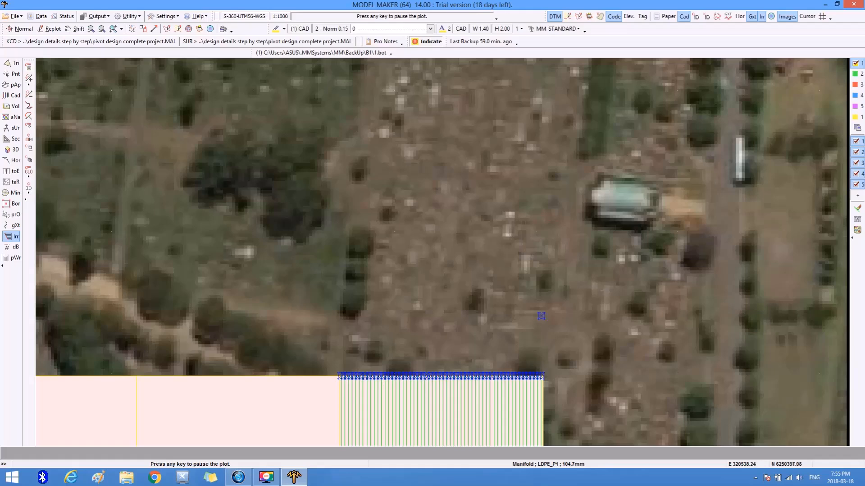
{"action": "left_click", "coordinate": [114, 28]}
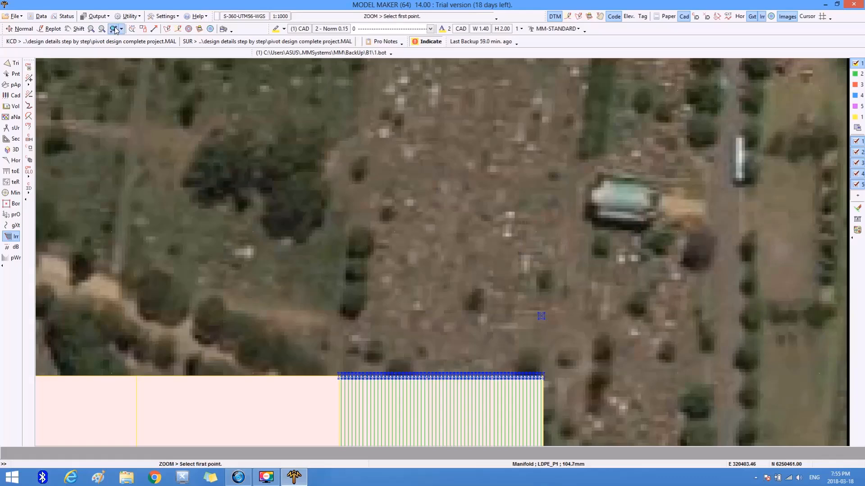
{"action": "left_click", "coordinate": [336, 174]}
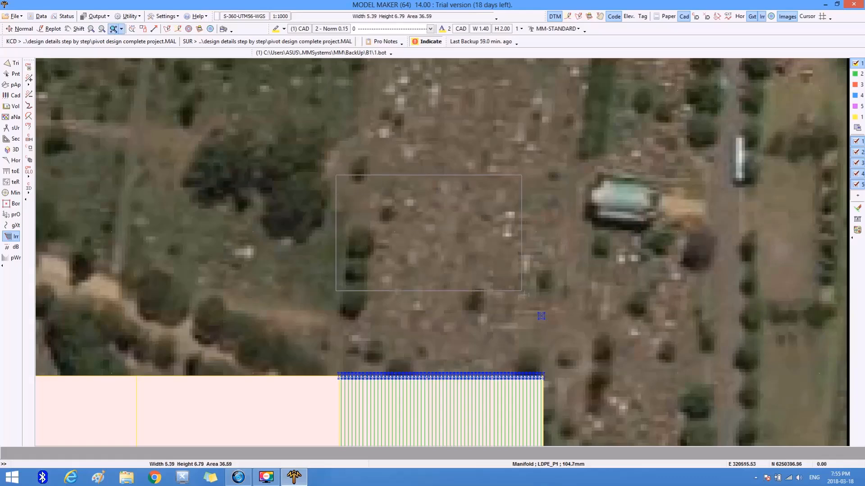
{"action": "left_click", "coordinate": [580, 394]}
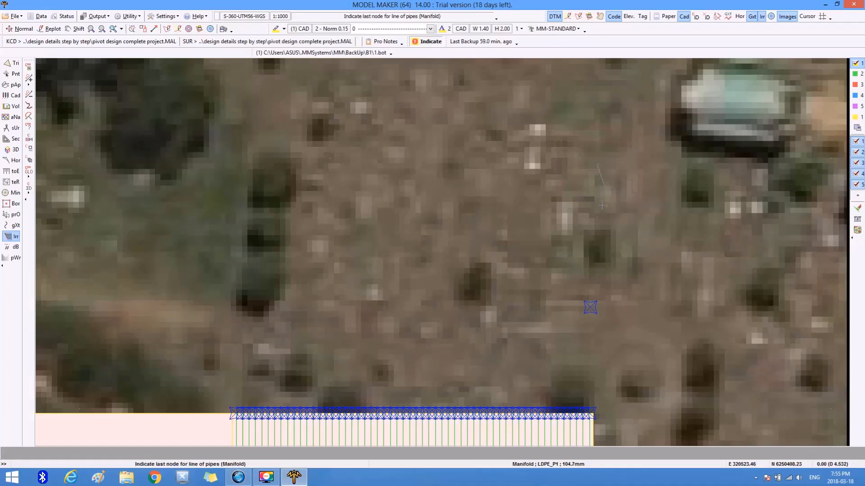
{"action": "left_click", "coordinate": [590, 306]}
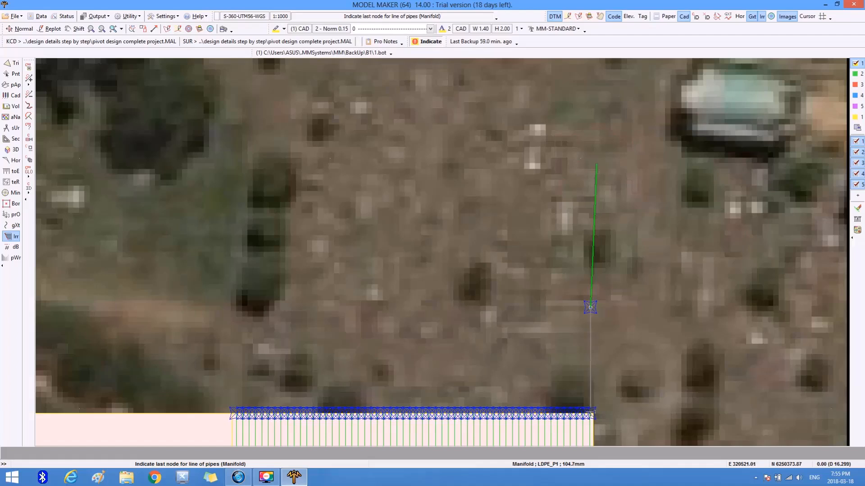
{"action": "left_click", "coordinate": [591, 412]}
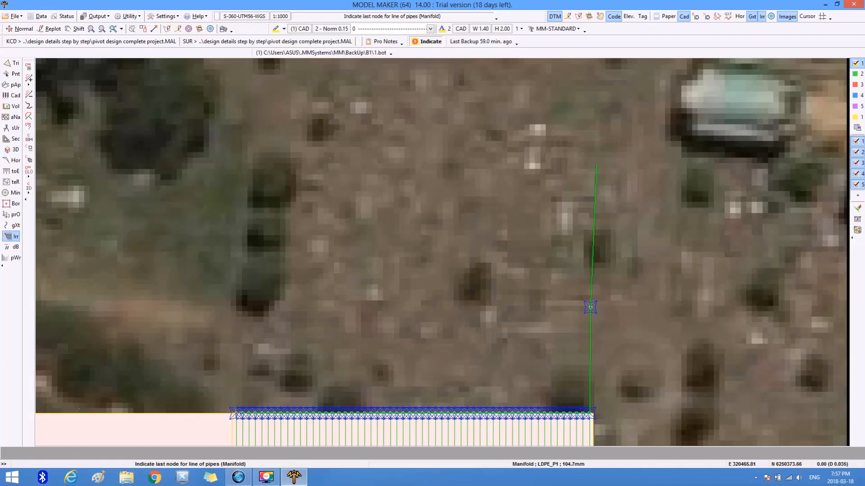
{"action": "left_click", "coordinate": [237, 414]}
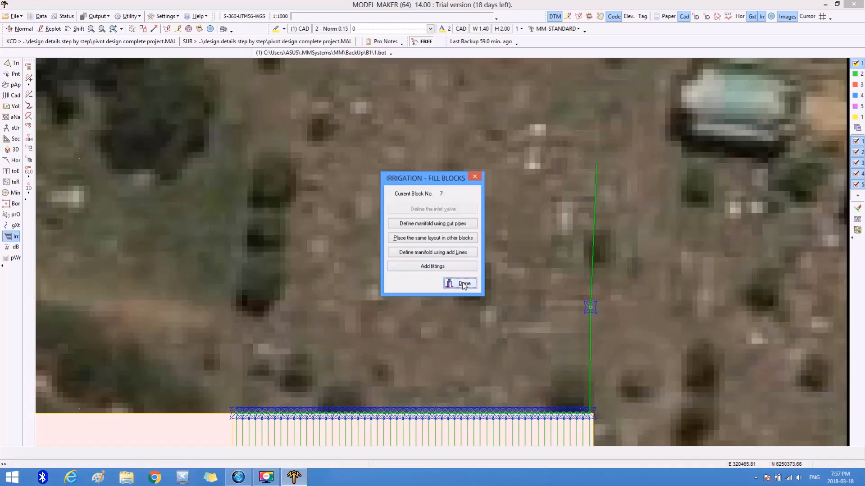
{"action": "left_click", "coordinate": [464, 284]}
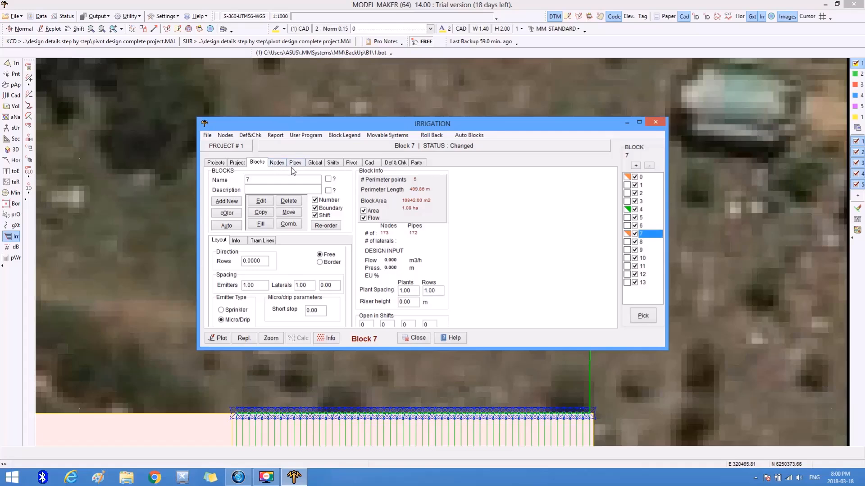
Open the hydraulic design of block 7 and set the lateral limits to 15% pressure variation, maximum velocity 2 and maximum 10 pipes.
{"action": "left_click", "coordinate": [315, 163]}
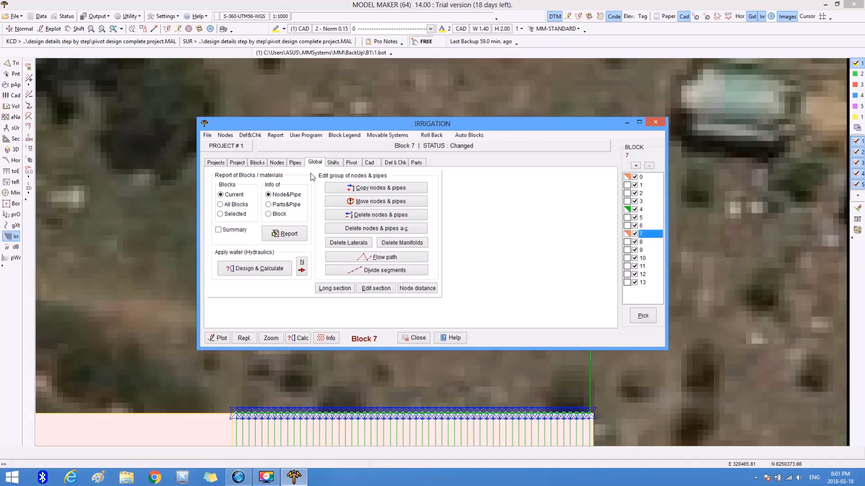
{"action": "left_click", "coordinate": [260, 269]}
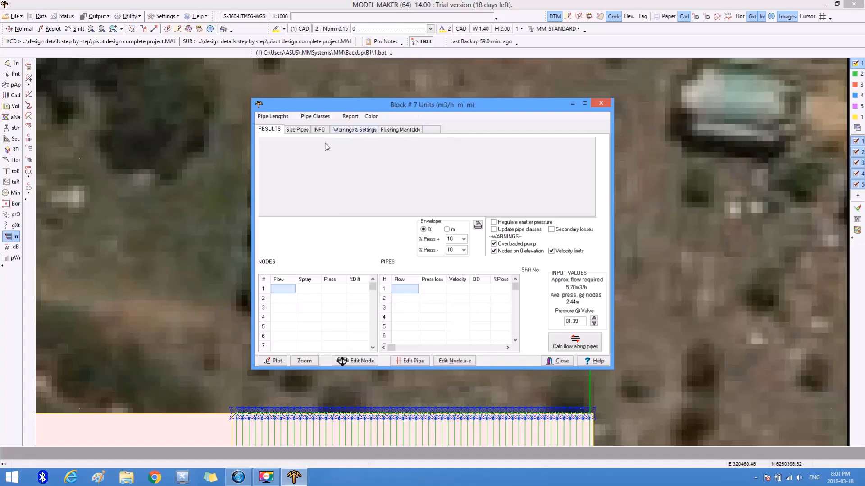
{"action": "left_click", "coordinate": [296, 129]}
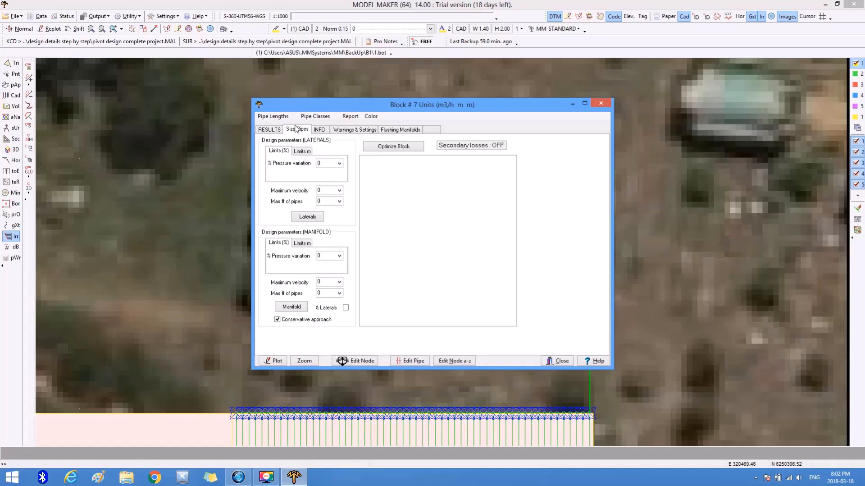
{"action": "left_click", "coordinate": [338, 201]}
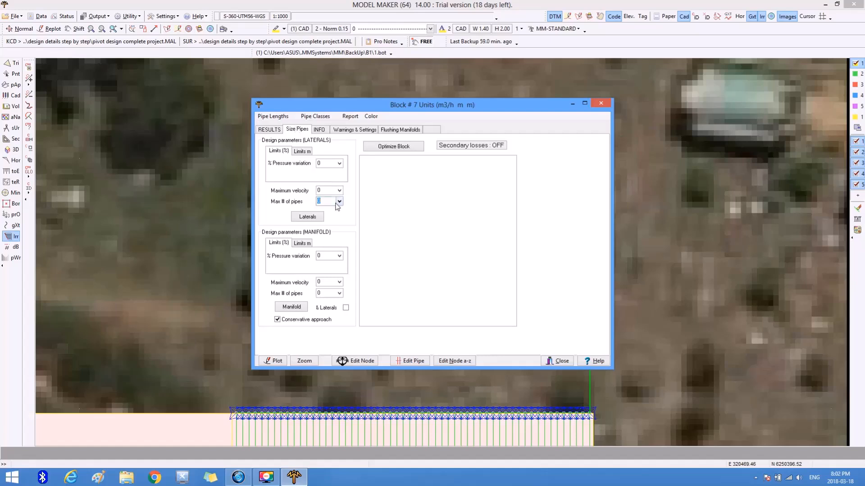
{"action": "left_click", "coordinate": [339, 163]}
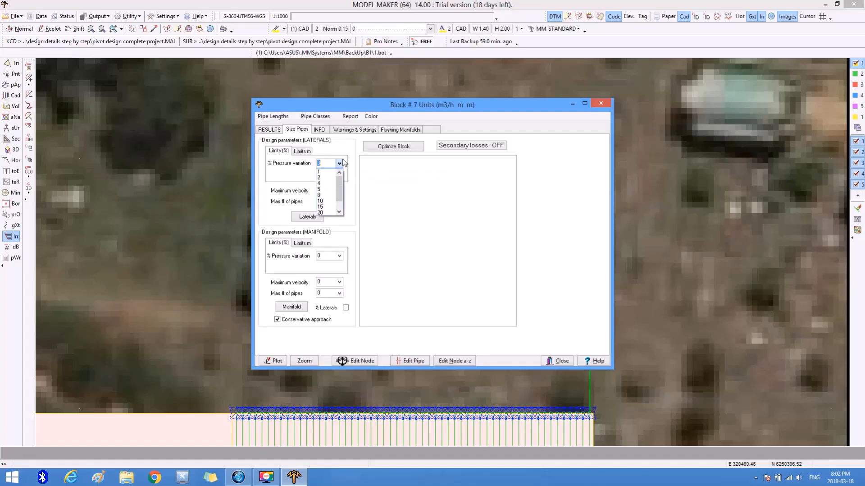
{"action": "left_click", "coordinate": [325, 207]}
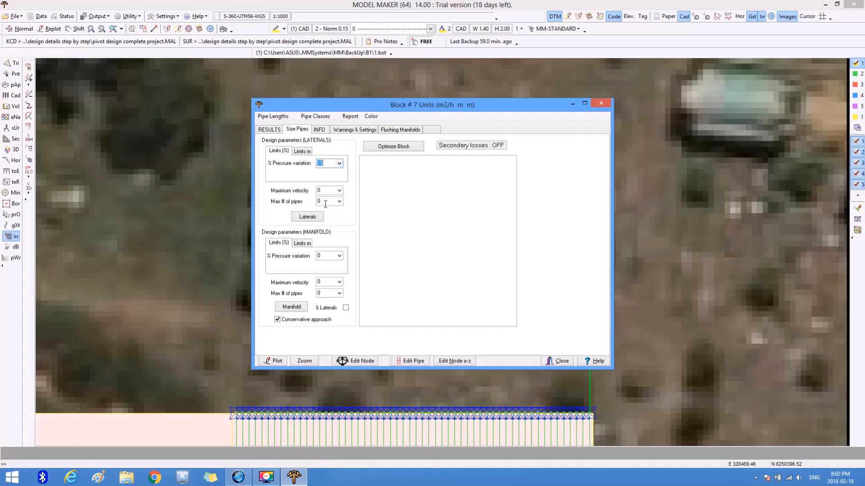
{"action": "left_click", "coordinate": [339, 190]}
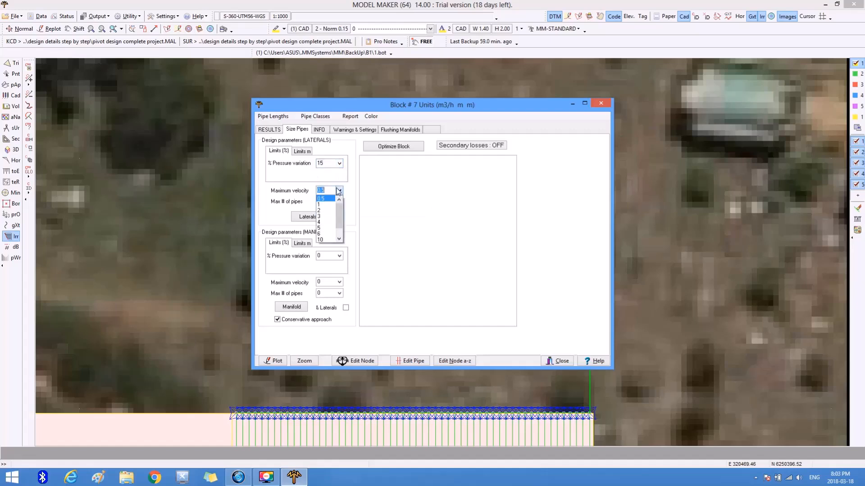
{"action": "left_click", "coordinate": [327, 214]}
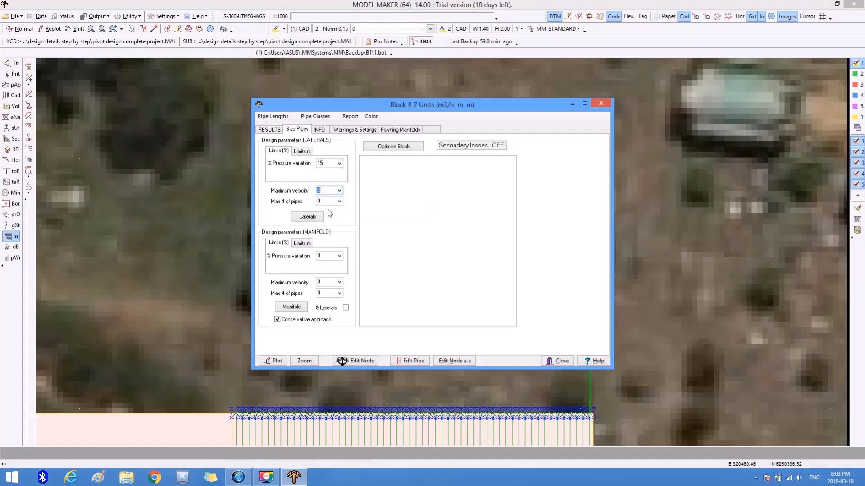
{"action": "left_click", "coordinate": [340, 201]}
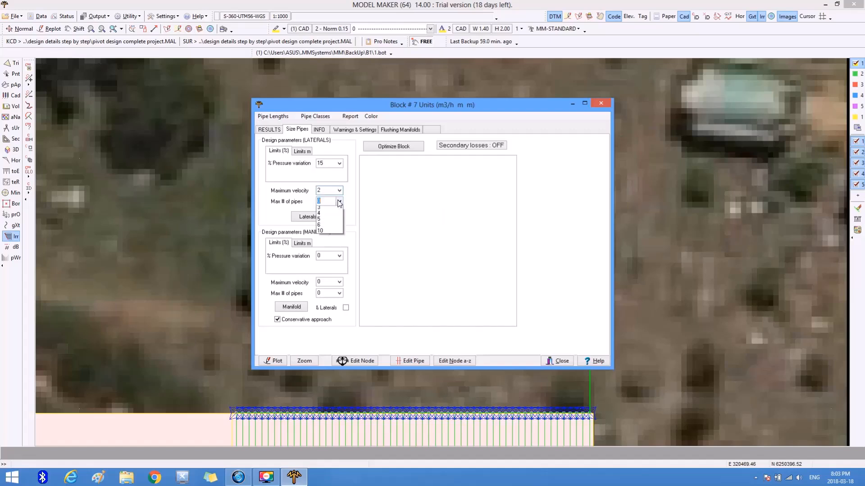
{"action": "left_click", "coordinate": [325, 244]}
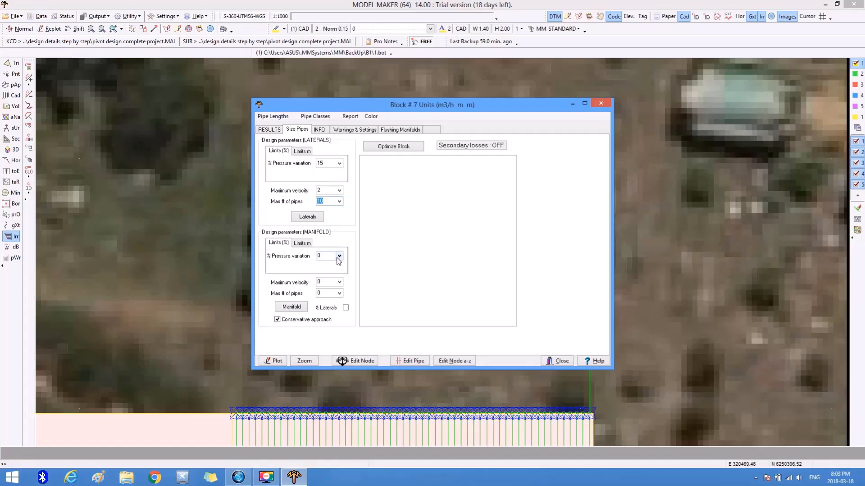
Size block 7's manifold together with its laterals, using manifold limits of 15% pressure variation and maximum velocity 2.
{"action": "left_click", "coordinate": [339, 256]}
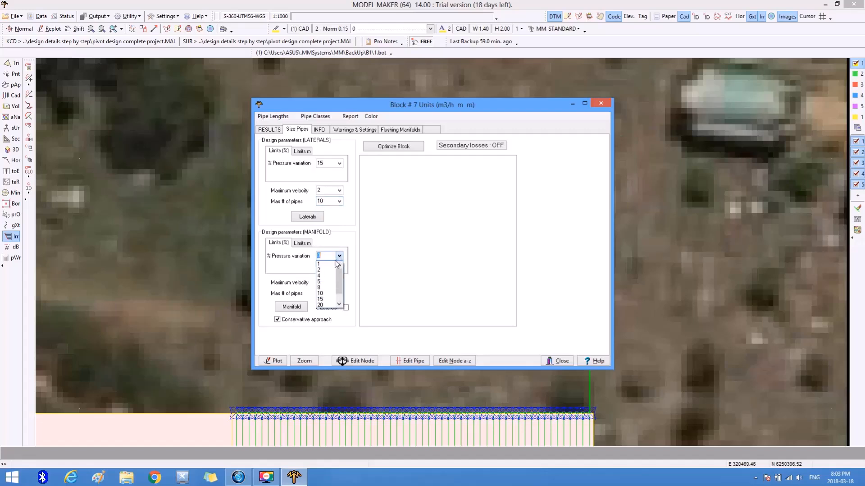
{"action": "left_click", "coordinate": [326, 299]}
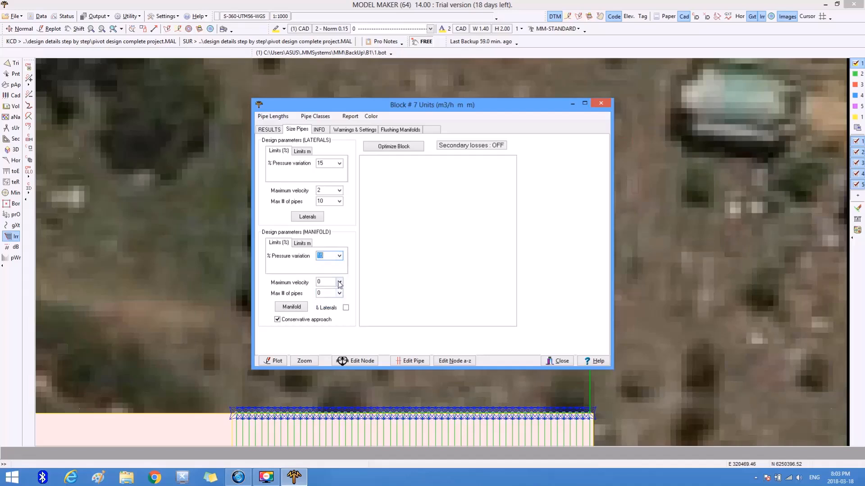
{"action": "left_click", "coordinate": [339, 282]}
{"action": "left_click", "coordinate": [321, 307]}
{"action": "left_click", "coordinate": [339, 293]}
{"action": "left_click", "coordinate": [336, 341]}
{"action": "left_click", "coordinate": [346, 309]}
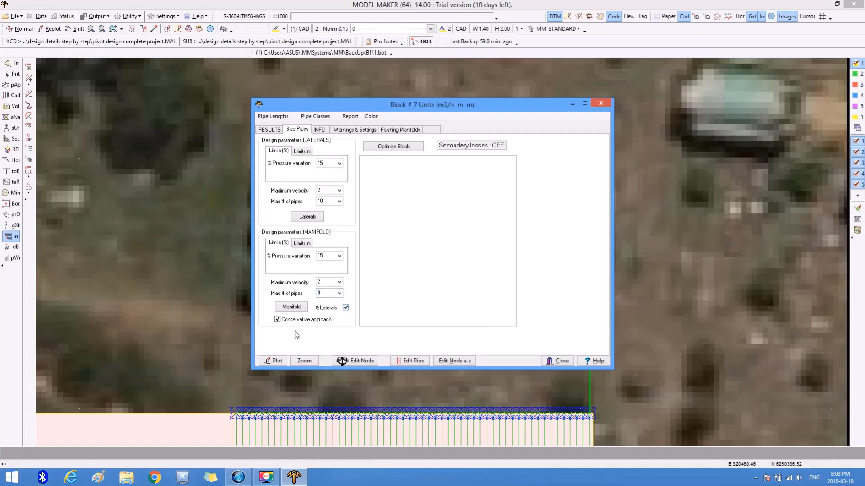
{"action": "left_click", "coordinate": [292, 308]}
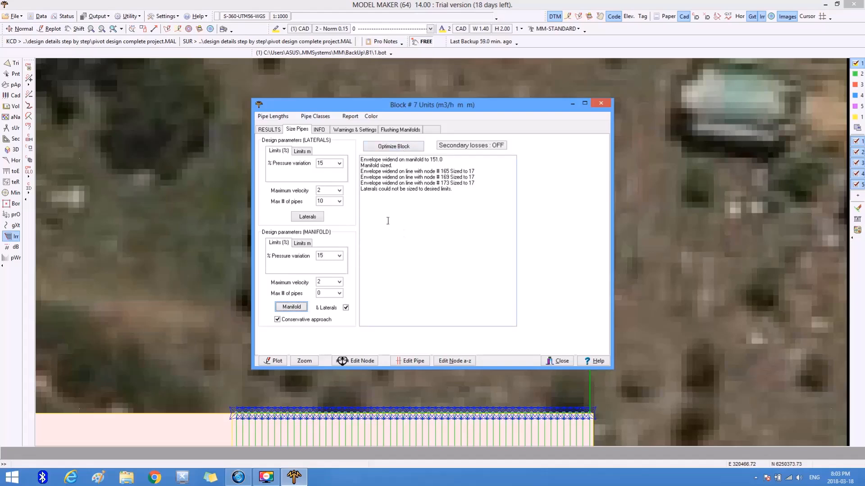
Try calculating the flow along block 7's pipes with a valve pressure of 7 m.
{"action": "left_click", "coordinate": [275, 130]}
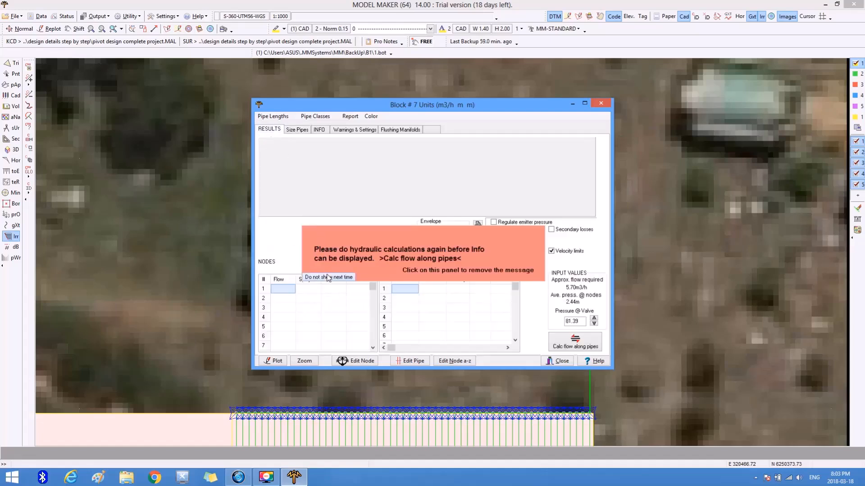
{"action": "left_click", "coordinate": [340, 281]}
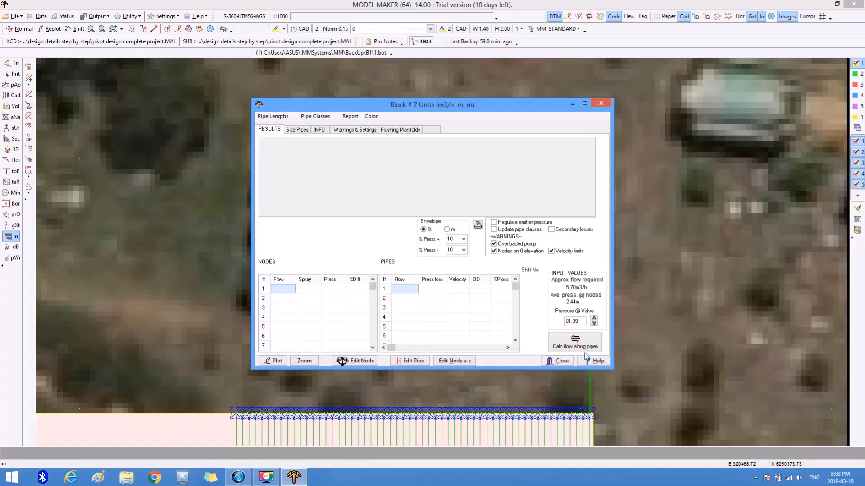
{"action": "double_click", "coordinate": [583, 320]}
{"action": "type", "text": "7"}
{"action": "left_click", "coordinate": [562, 346]}
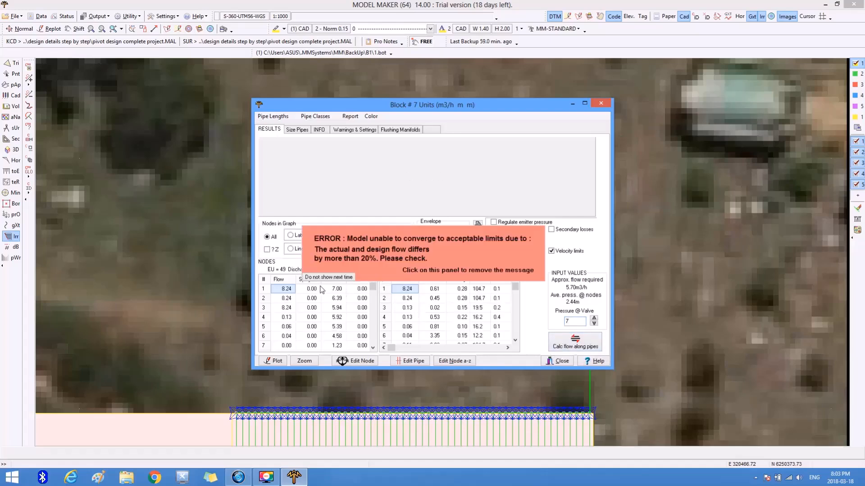
{"action": "left_click", "coordinate": [344, 277]}
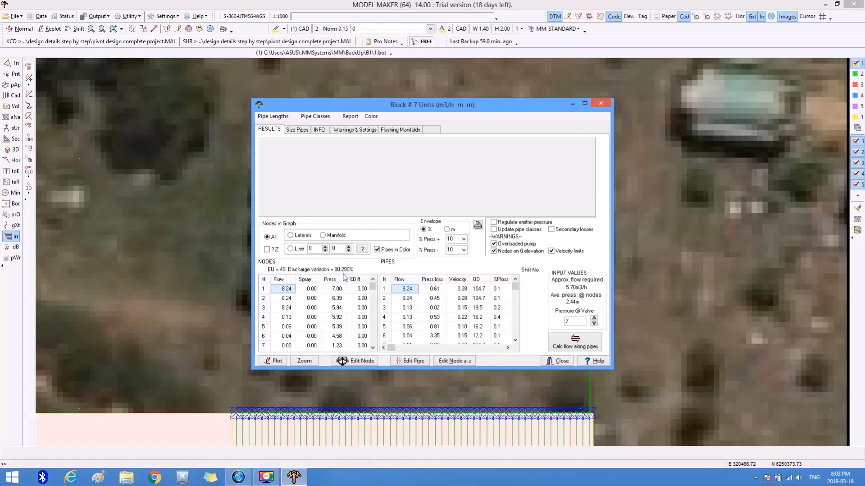
Try the flow calculation with the pressure at the valve set to 10 m.
{"action": "double_click", "coordinate": [569, 321]}
{"action": "type", "text": "10"}
{"action": "left_click", "coordinate": [574, 342]}
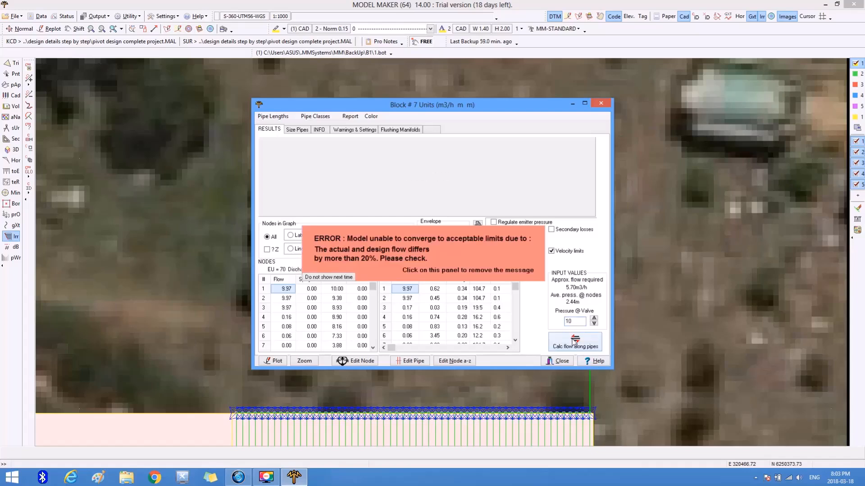
{"action": "left_click", "coordinate": [317, 278]}
Try the flow calculation with the pressure at the valve set to 5 m.
{"action": "double_click", "coordinate": [571, 321]}
{"action": "type", "text": "5"}
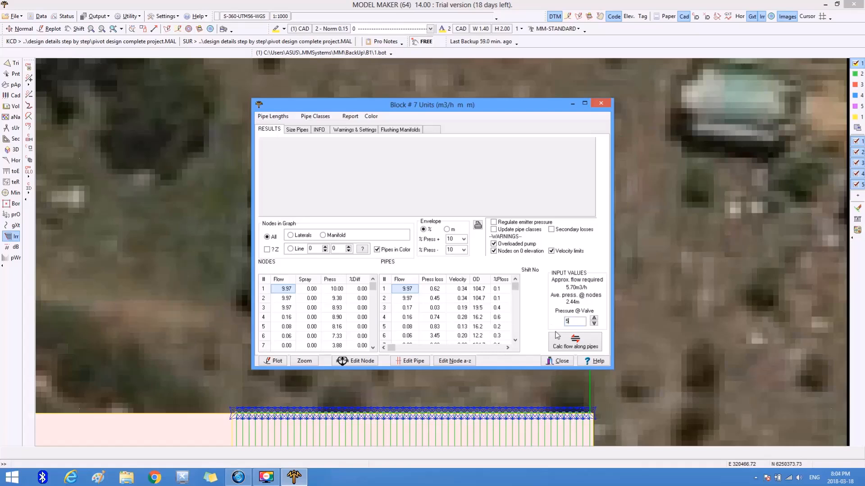
{"action": "left_click", "coordinate": [559, 344]}
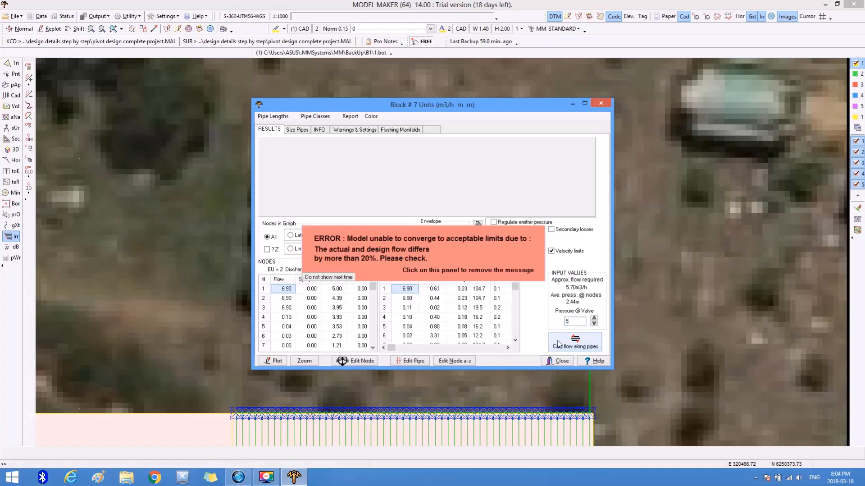
{"action": "left_click", "coordinate": [323, 278]}
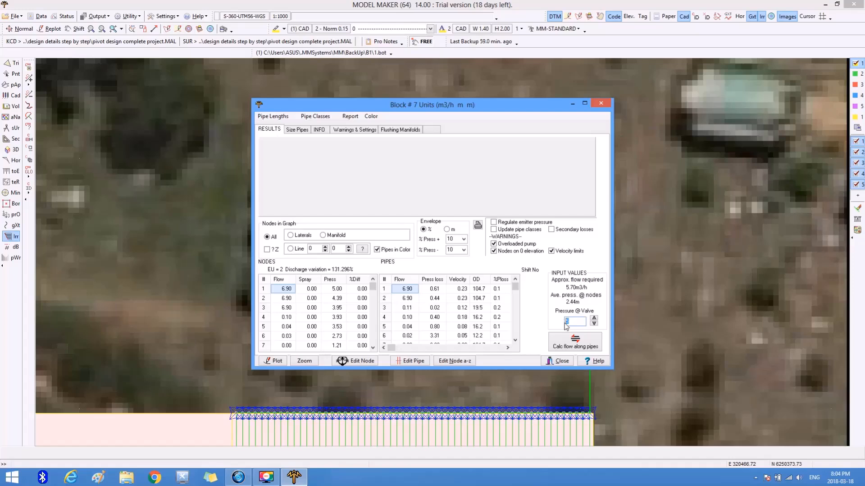
Try the flow calculation with the pressure at the valve set to 8 m.
{"action": "key", "text": "BackSpace"}
{"action": "type", "text": "8"}
{"action": "left_click", "coordinate": [563, 339]}
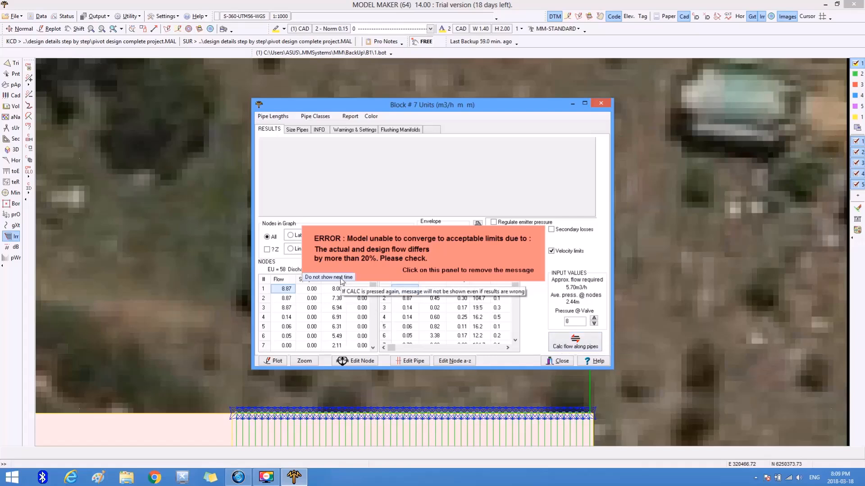
{"action": "left_click", "coordinate": [342, 280]}
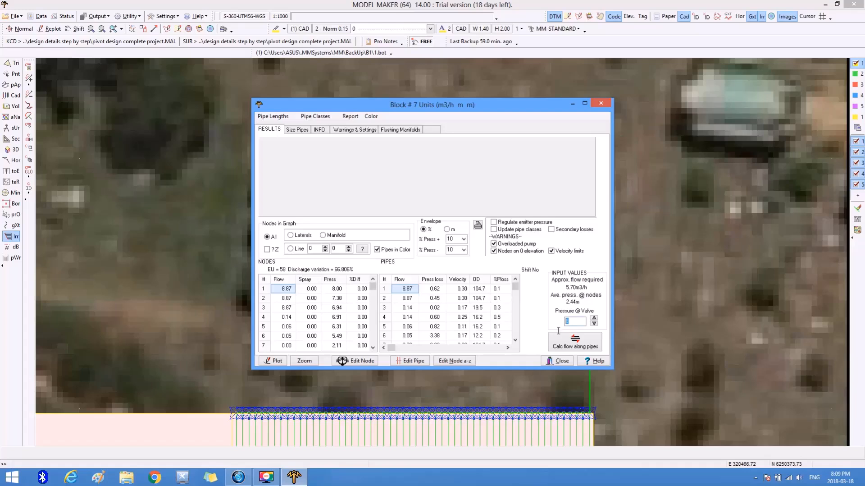
Calculate the flow along block 7's pipes with a valve pressure of 4 m and consult the block status legend.
{"action": "type", "text": "4"}
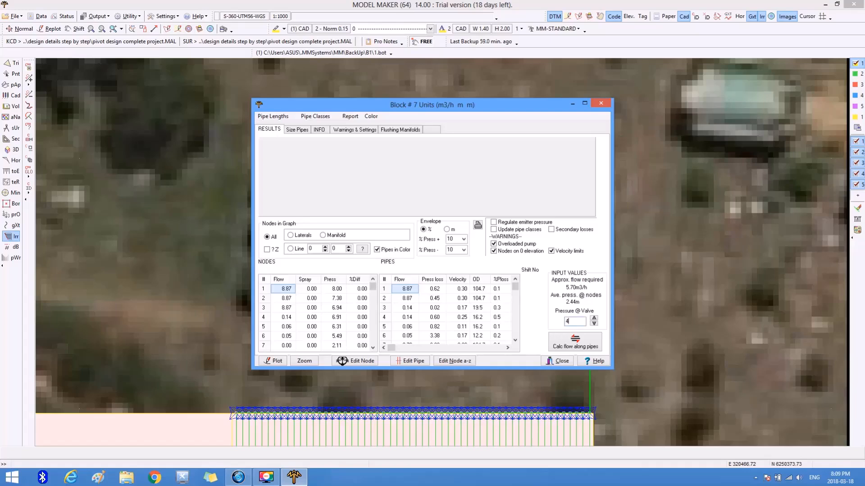
{"action": "left_click", "coordinate": [560, 346]}
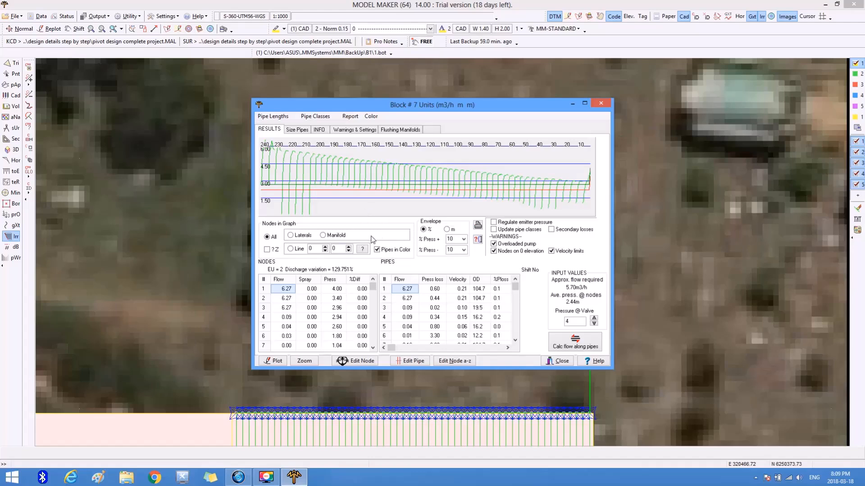
{"action": "left_click", "coordinate": [551, 360]}
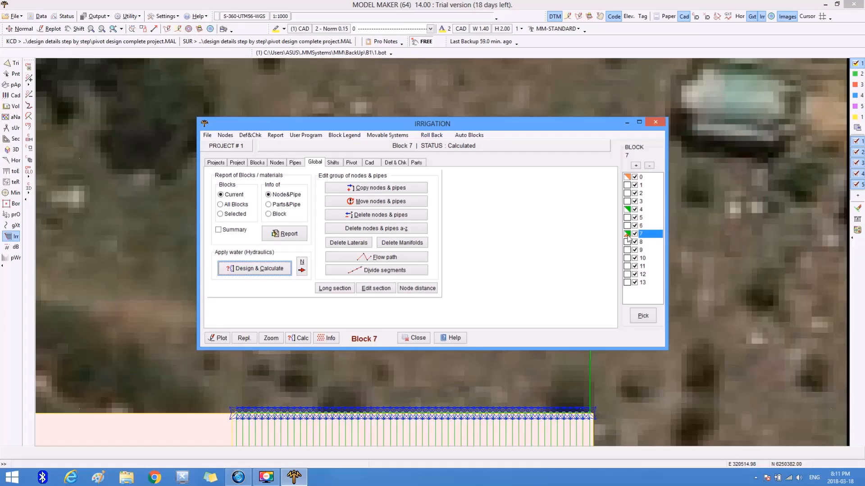
{"action": "left_click", "coordinate": [353, 135]}
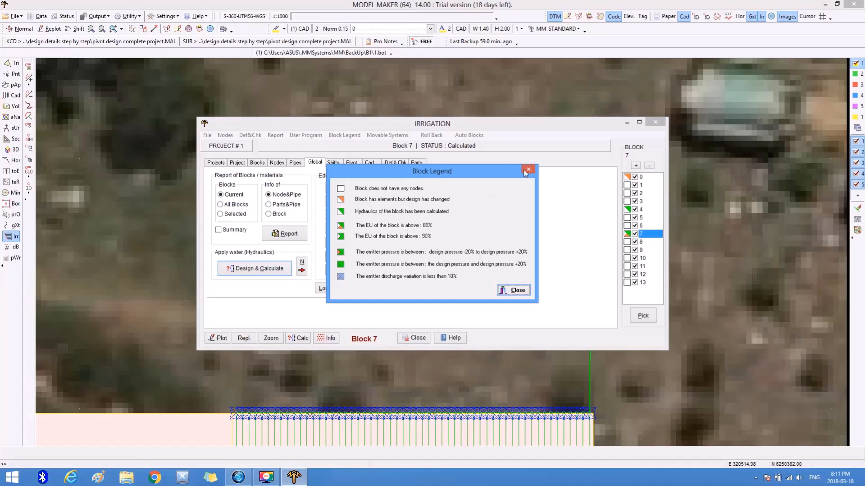
{"action": "left_click", "coordinate": [506, 290]}
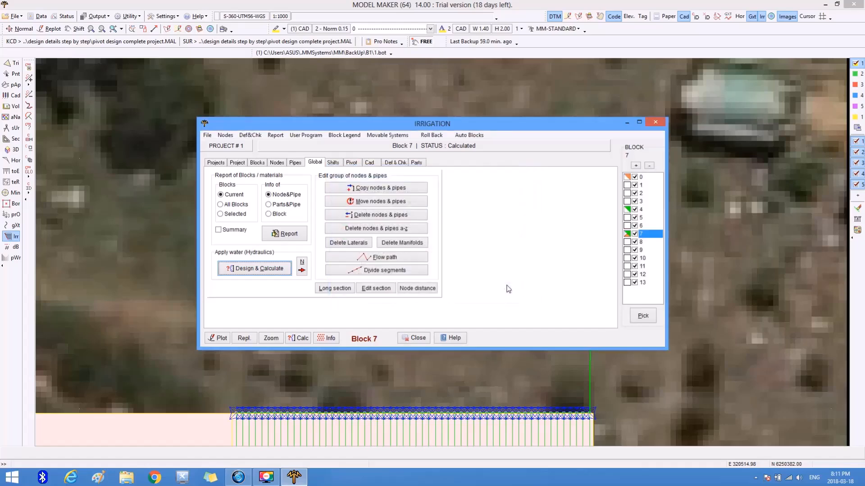